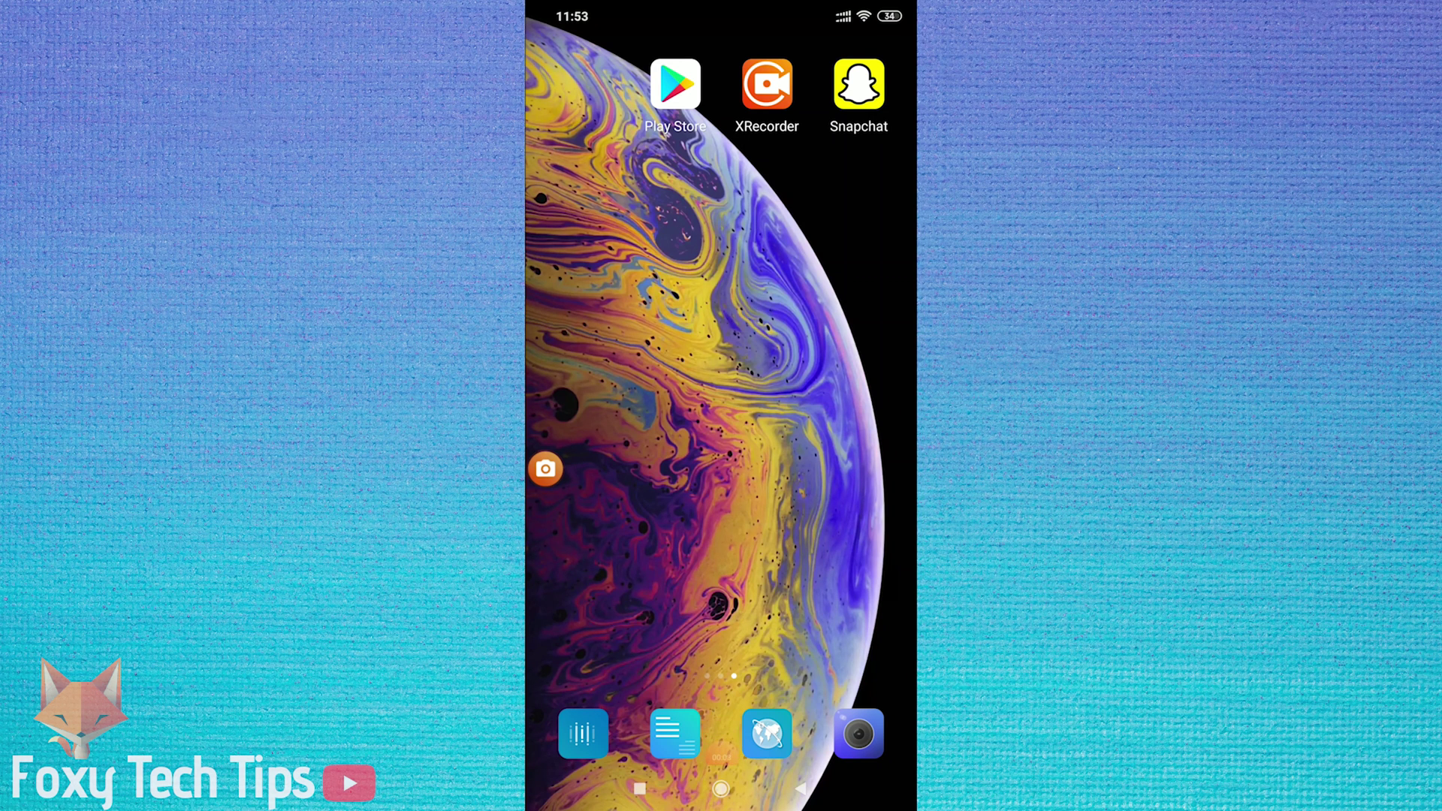
Launch Snapchat and open its Memories area
click(859, 86)
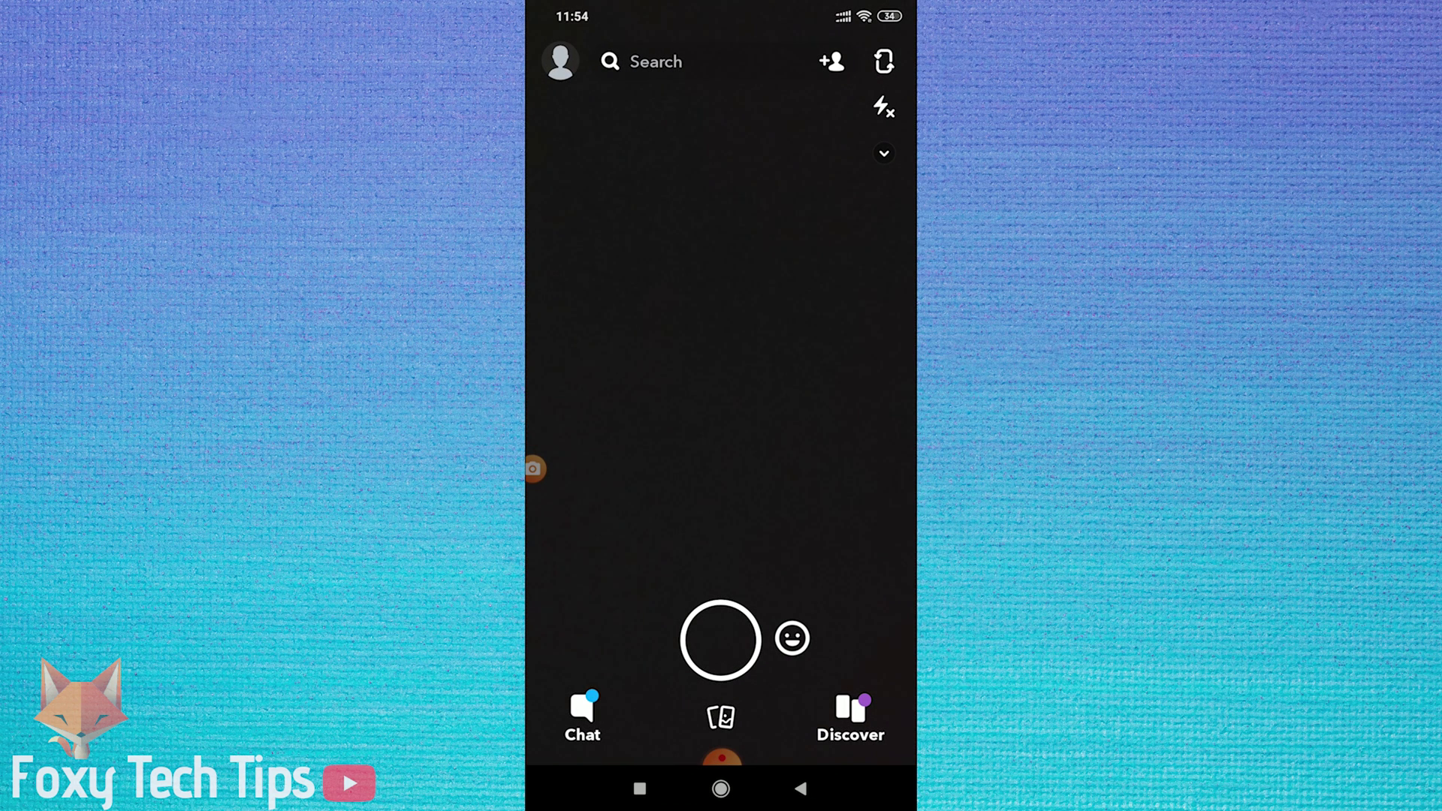
click(720, 718)
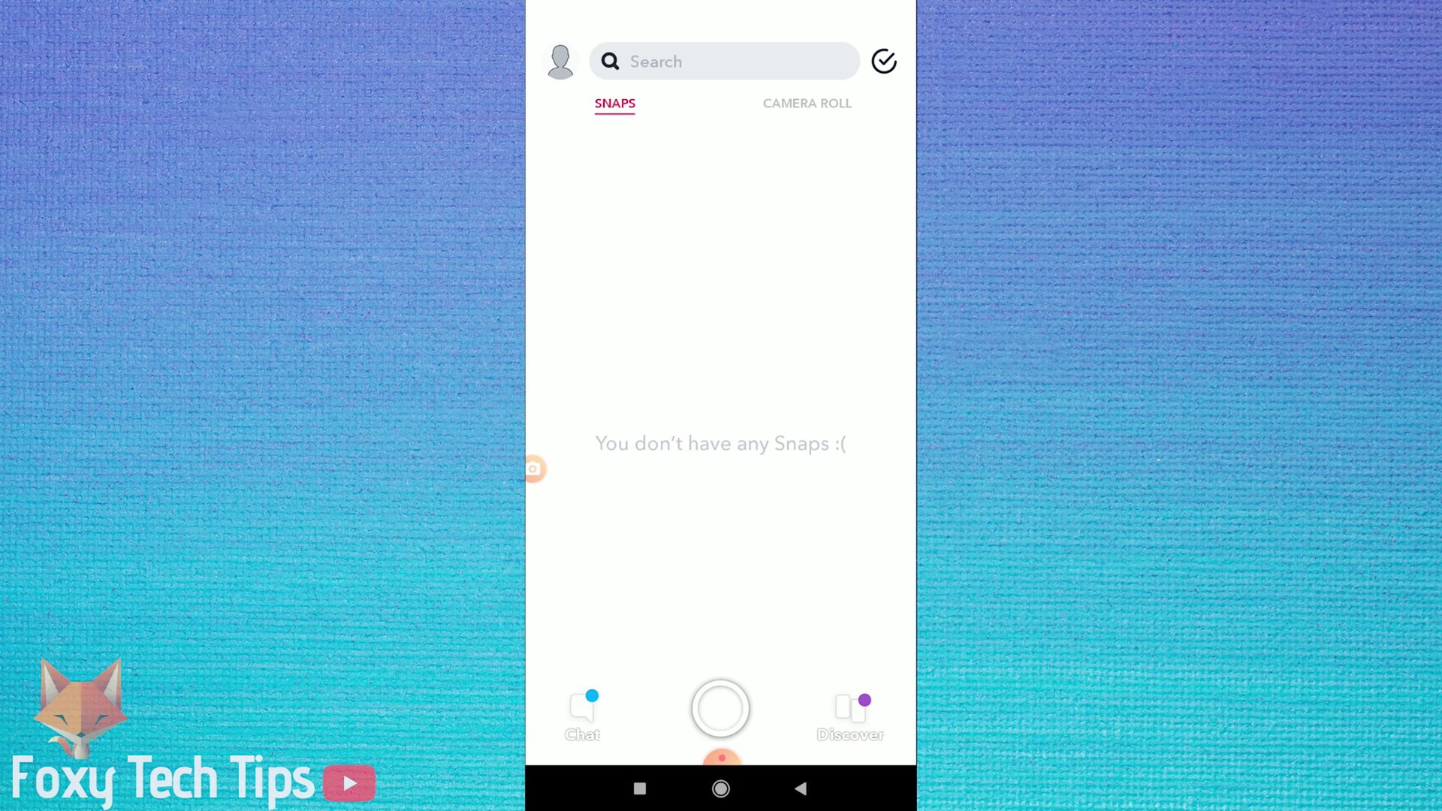
Select the internet friends photo in Camera Roll and choose Hide
click(807, 103)
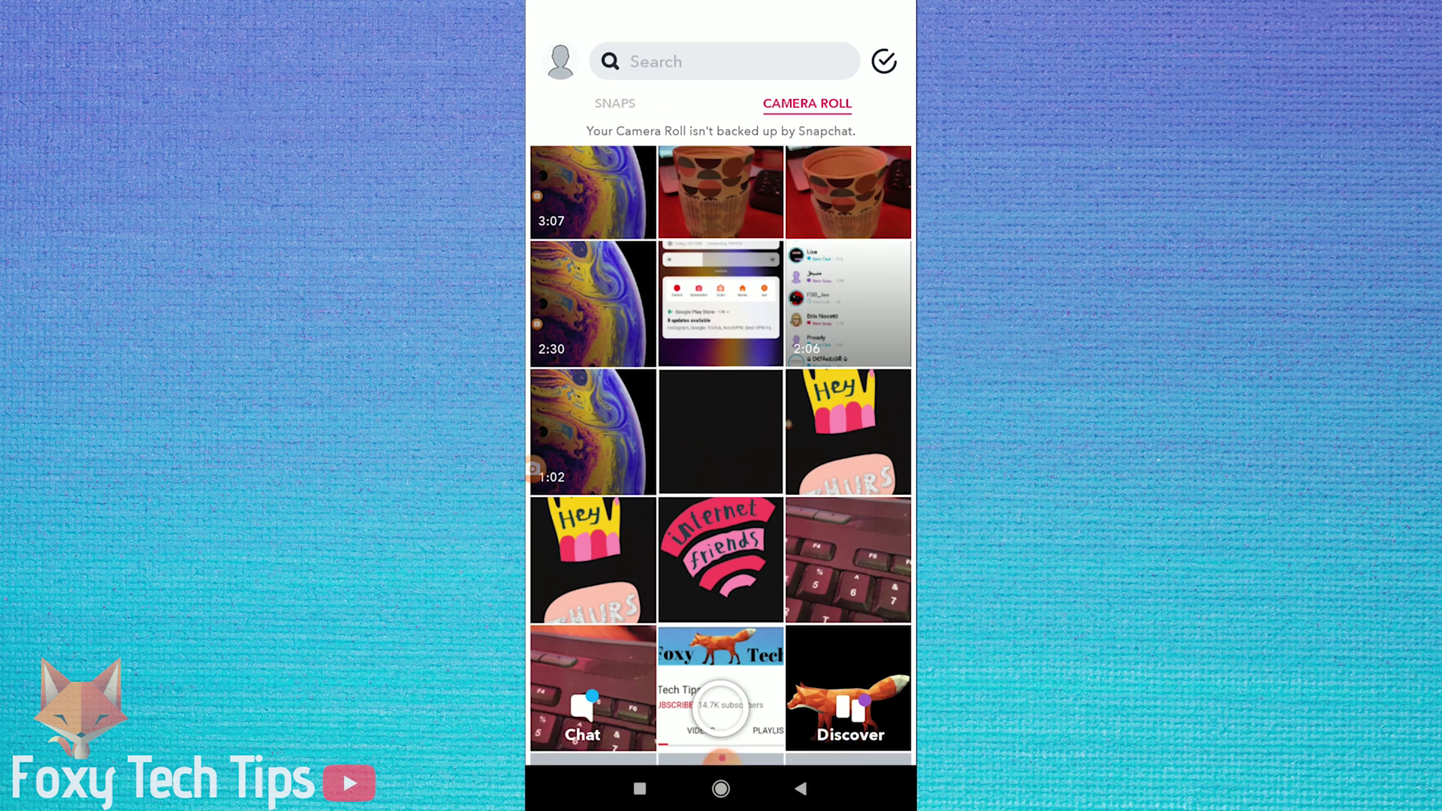
scroll(721, 451, down, 5)
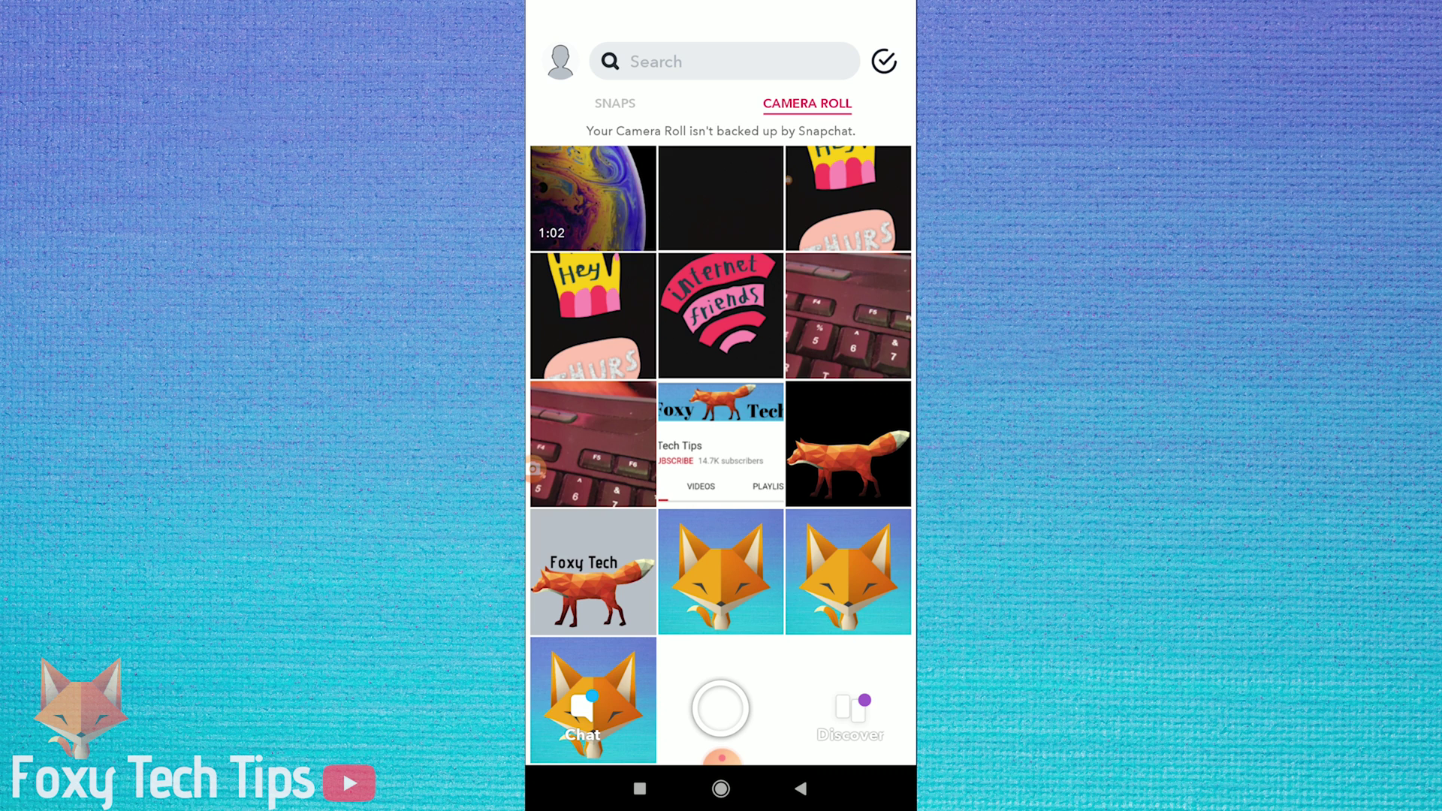
scroll(721, 315, up, 3)
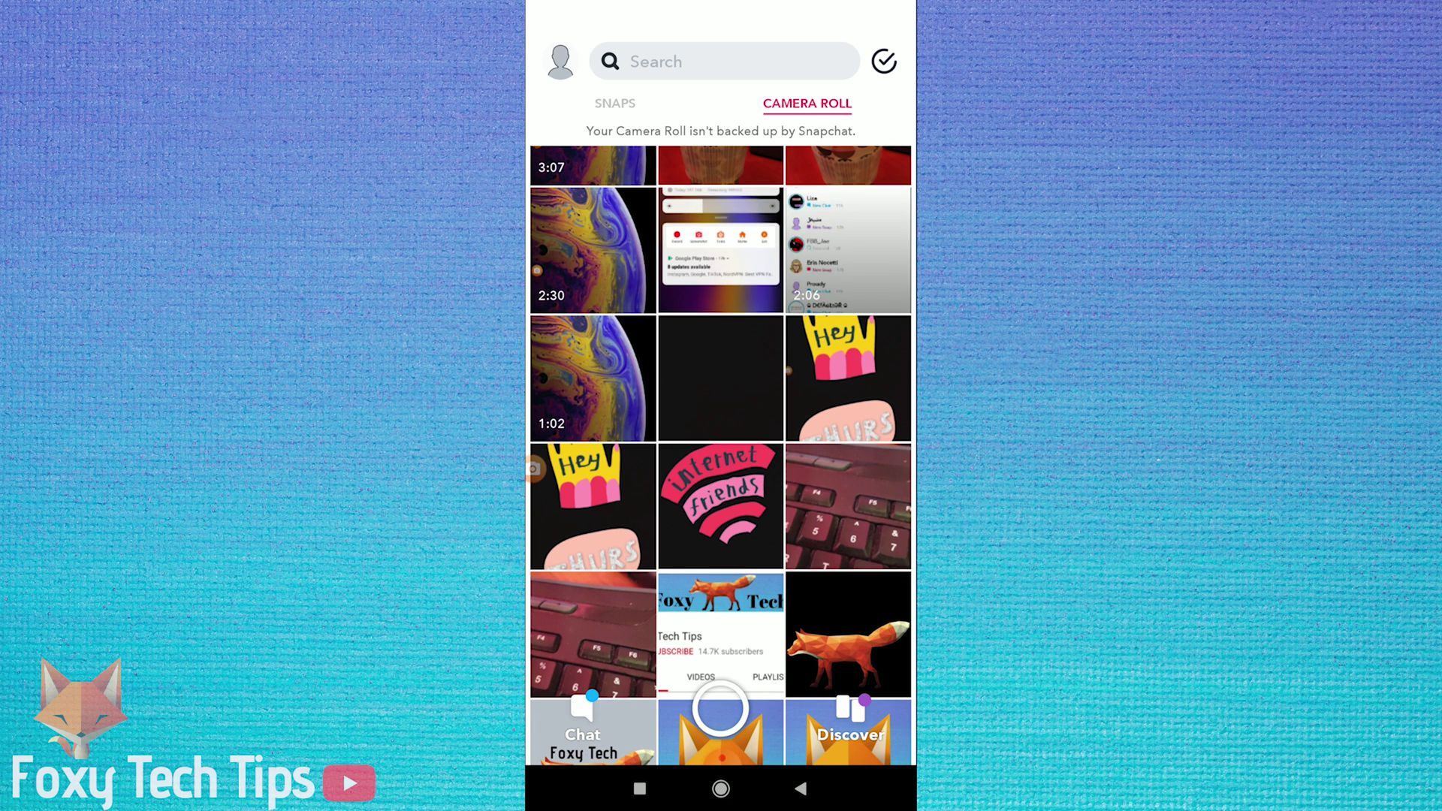
click(722, 507)
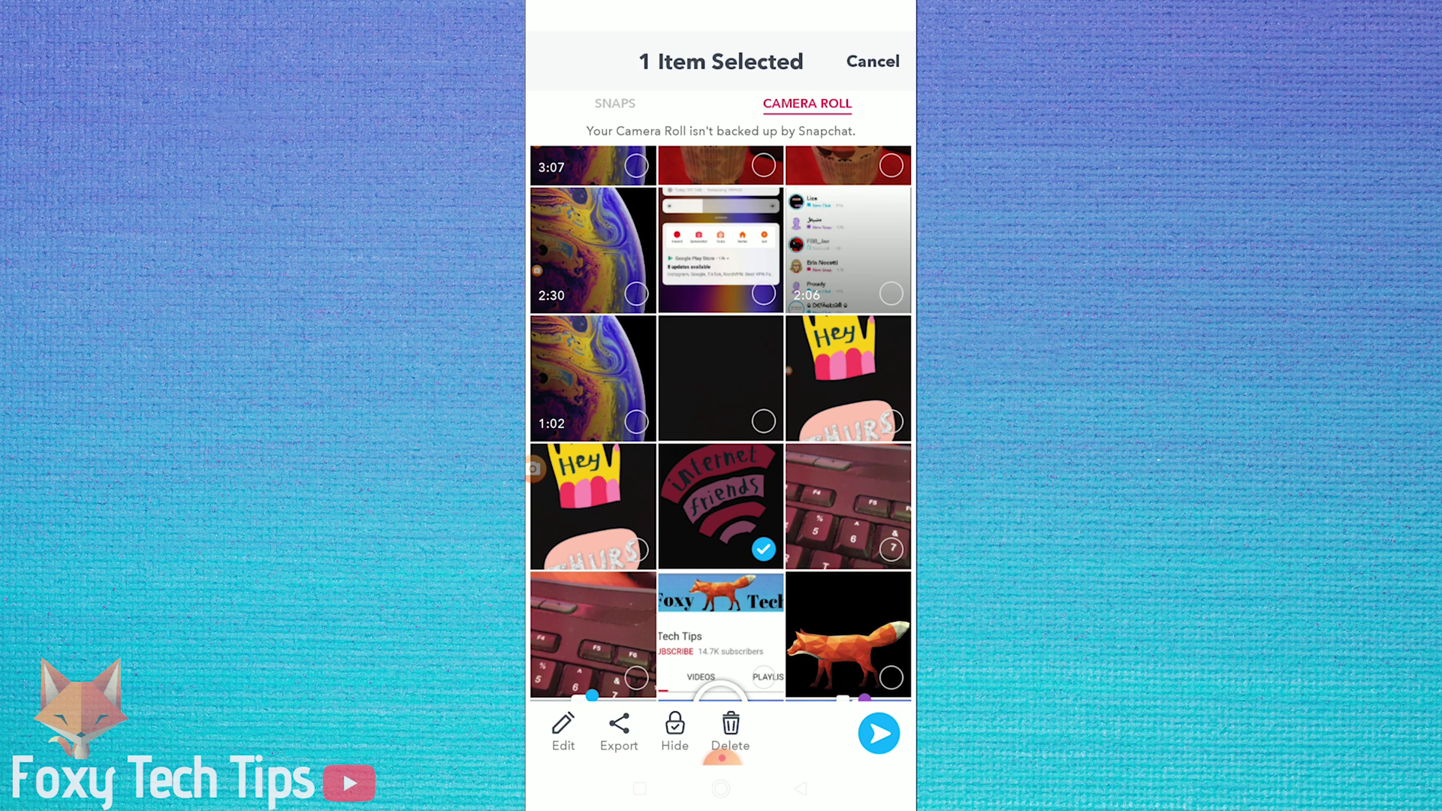
click(675, 733)
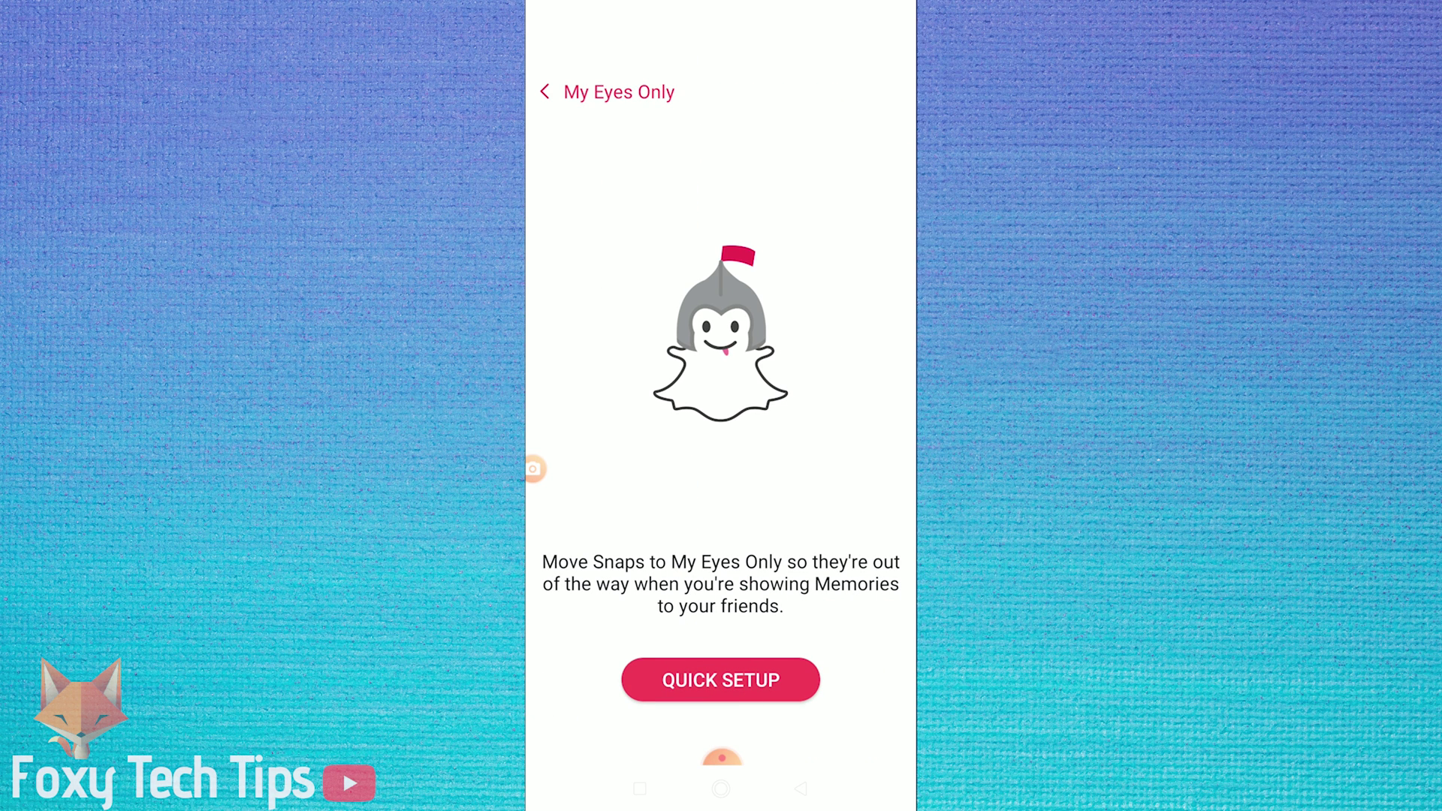
Start Quick Setup and enter and confirm the passcode 4321
click(721, 679)
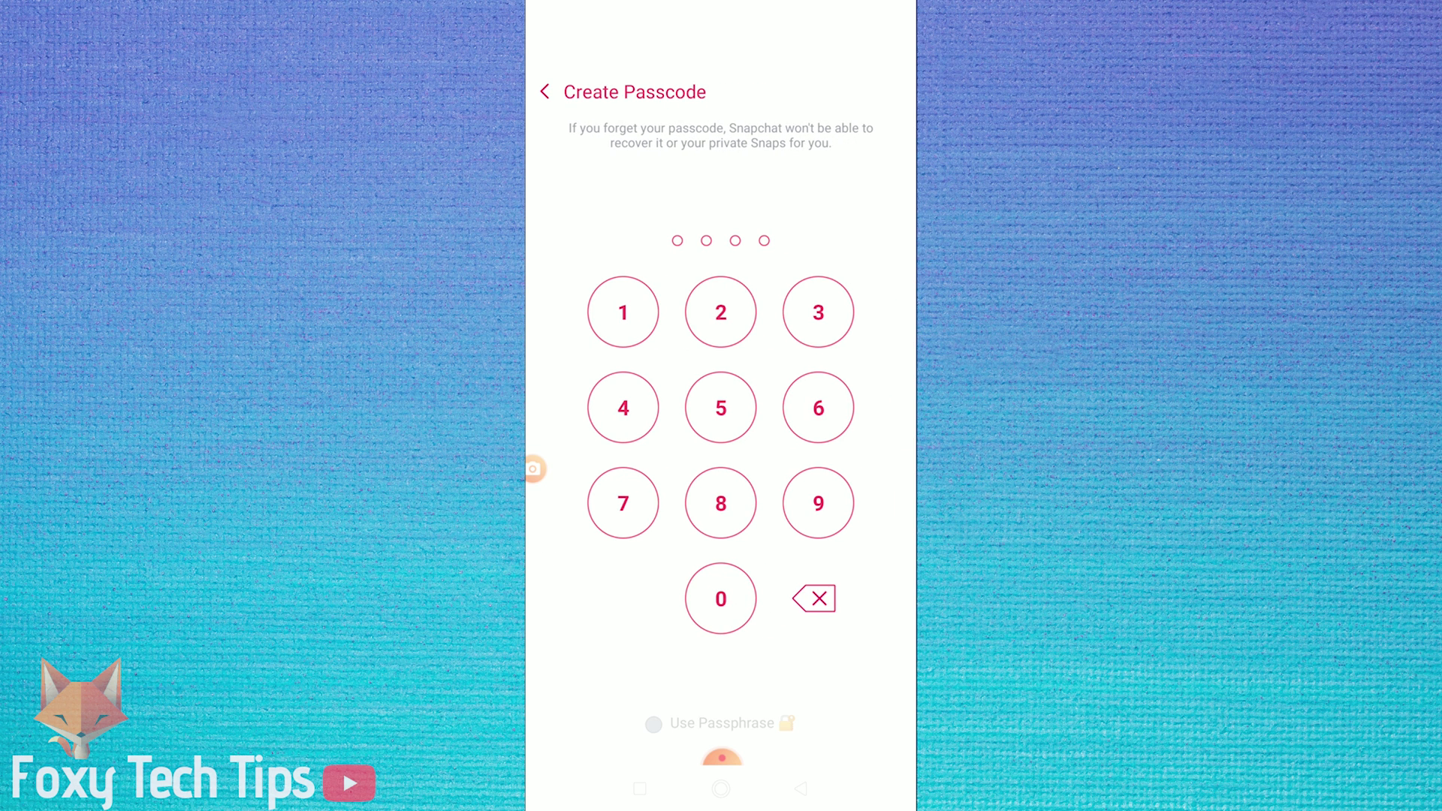
click(623, 408)
click(818, 312)
click(720, 312)
click(623, 312)
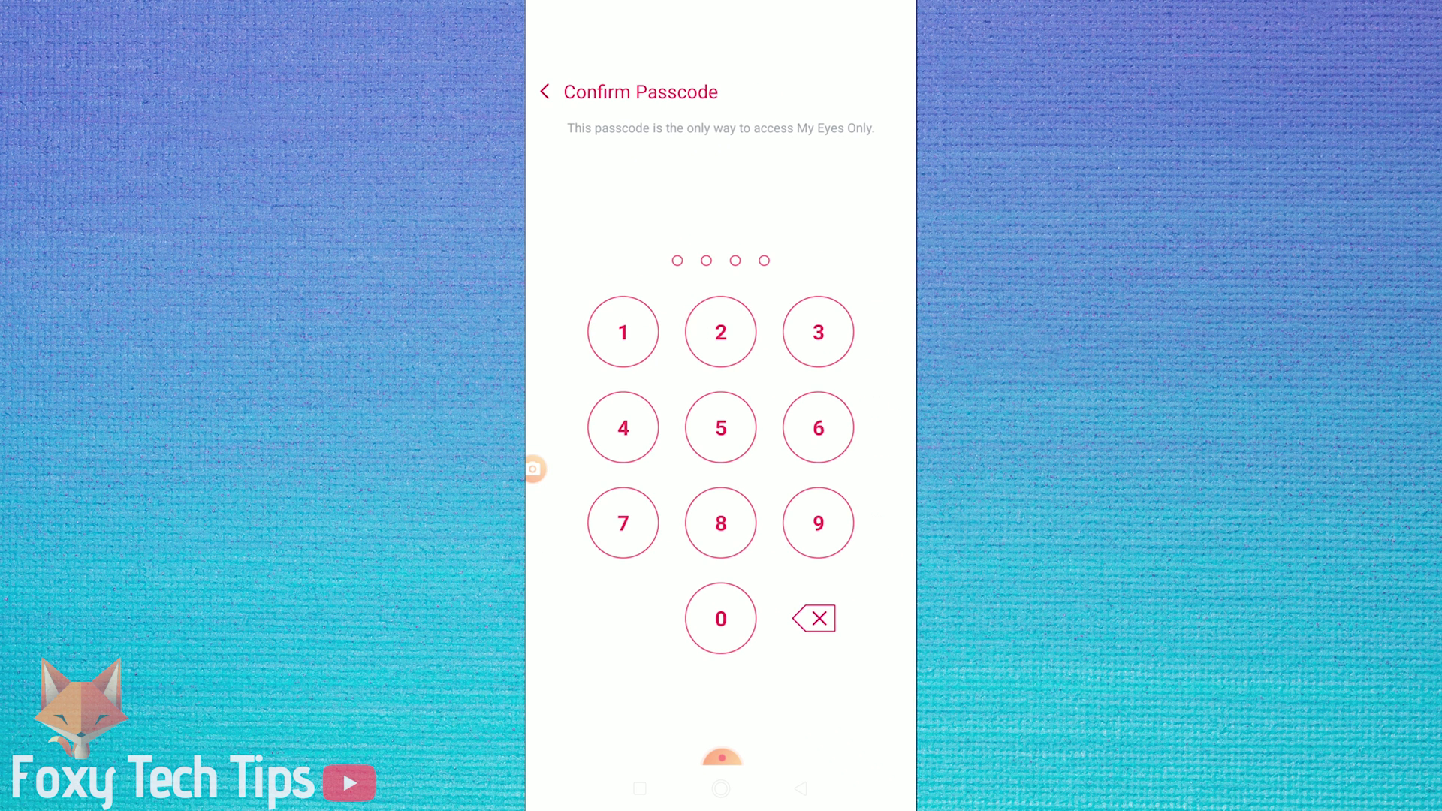
click(623, 427)
click(818, 331)
click(722, 331)
click(623, 331)
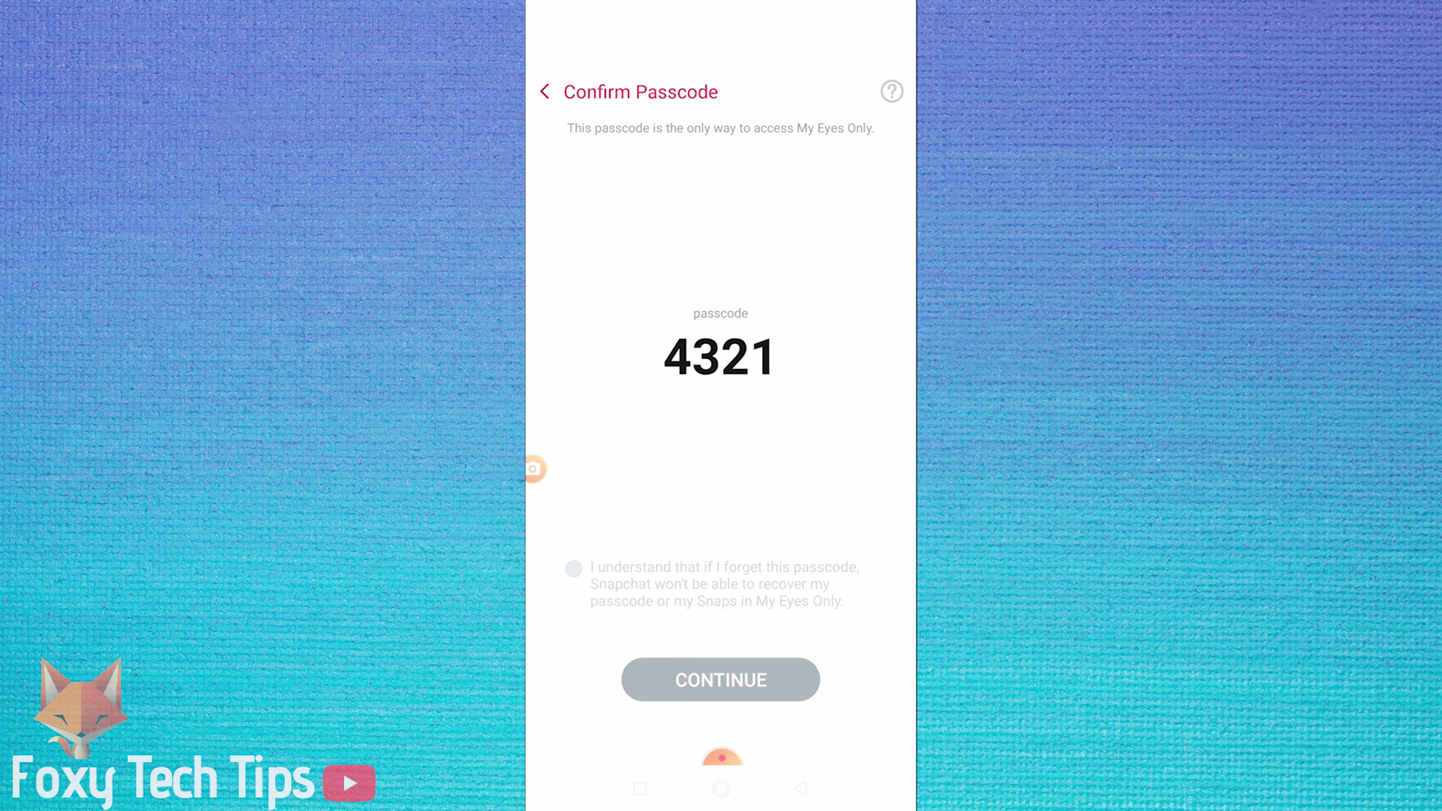
Acknowledge that a forgotten passcode can't be recovered, and finish setup
click(573, 568)
click(720, 679)
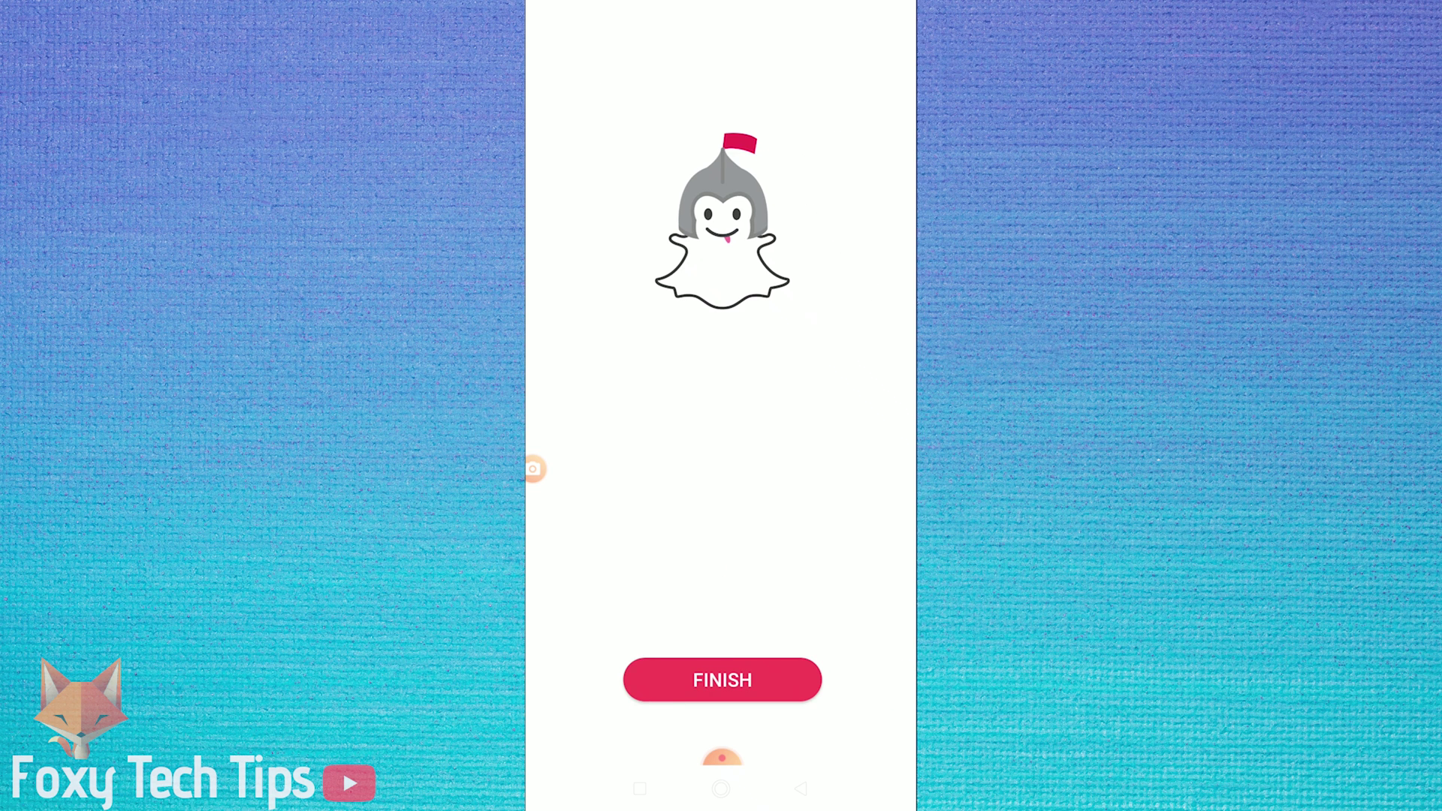
click(721, 679)
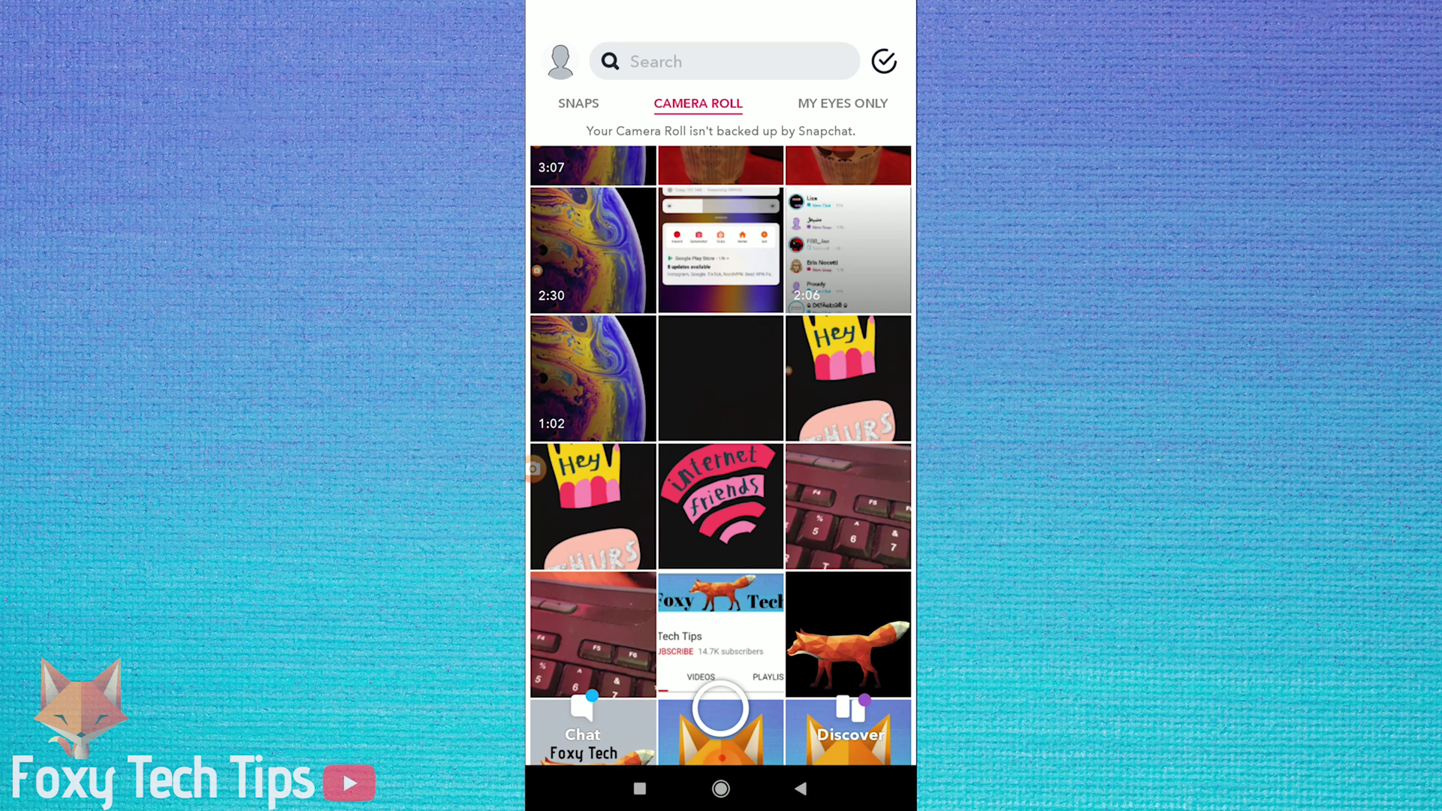
click(843, 103)
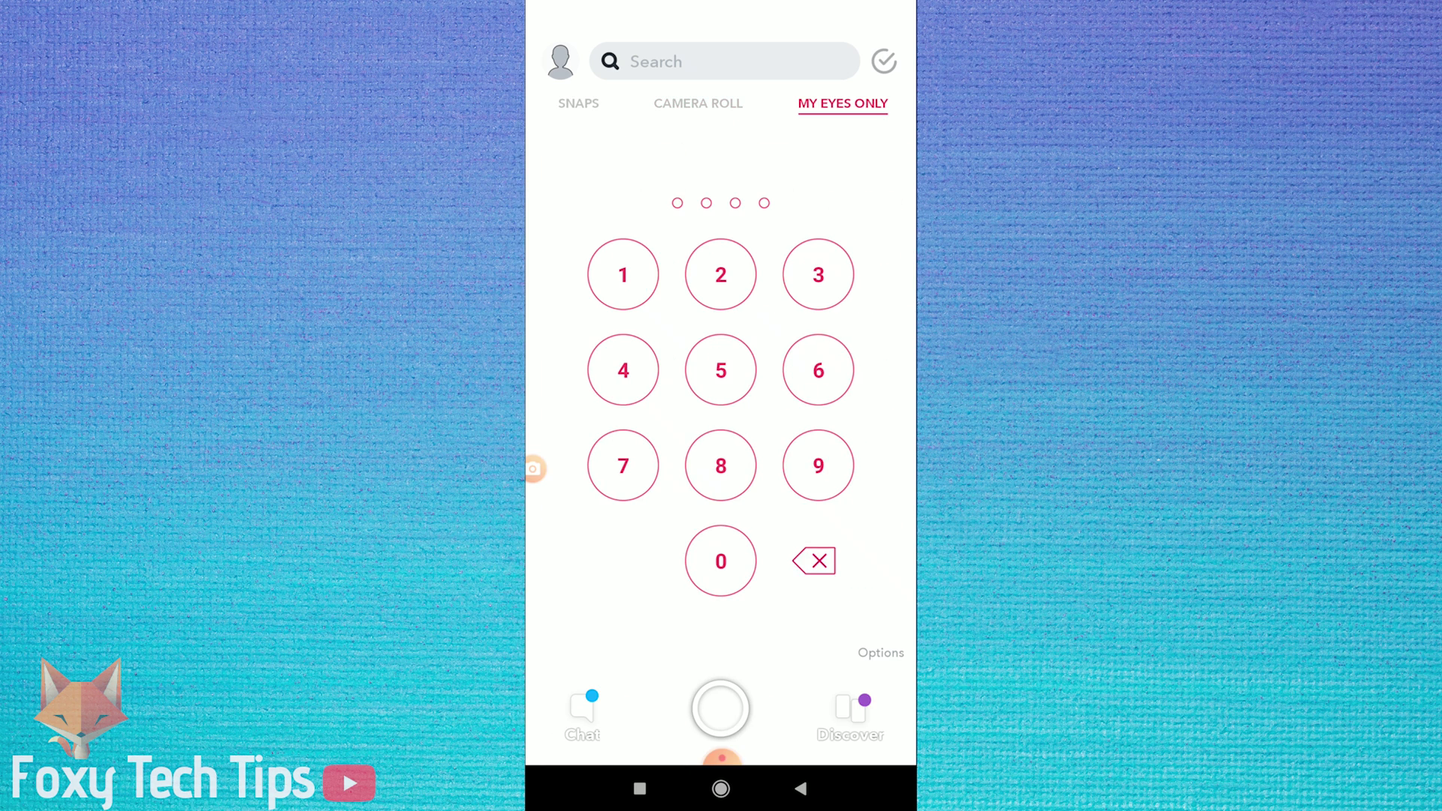
click(698, 103)
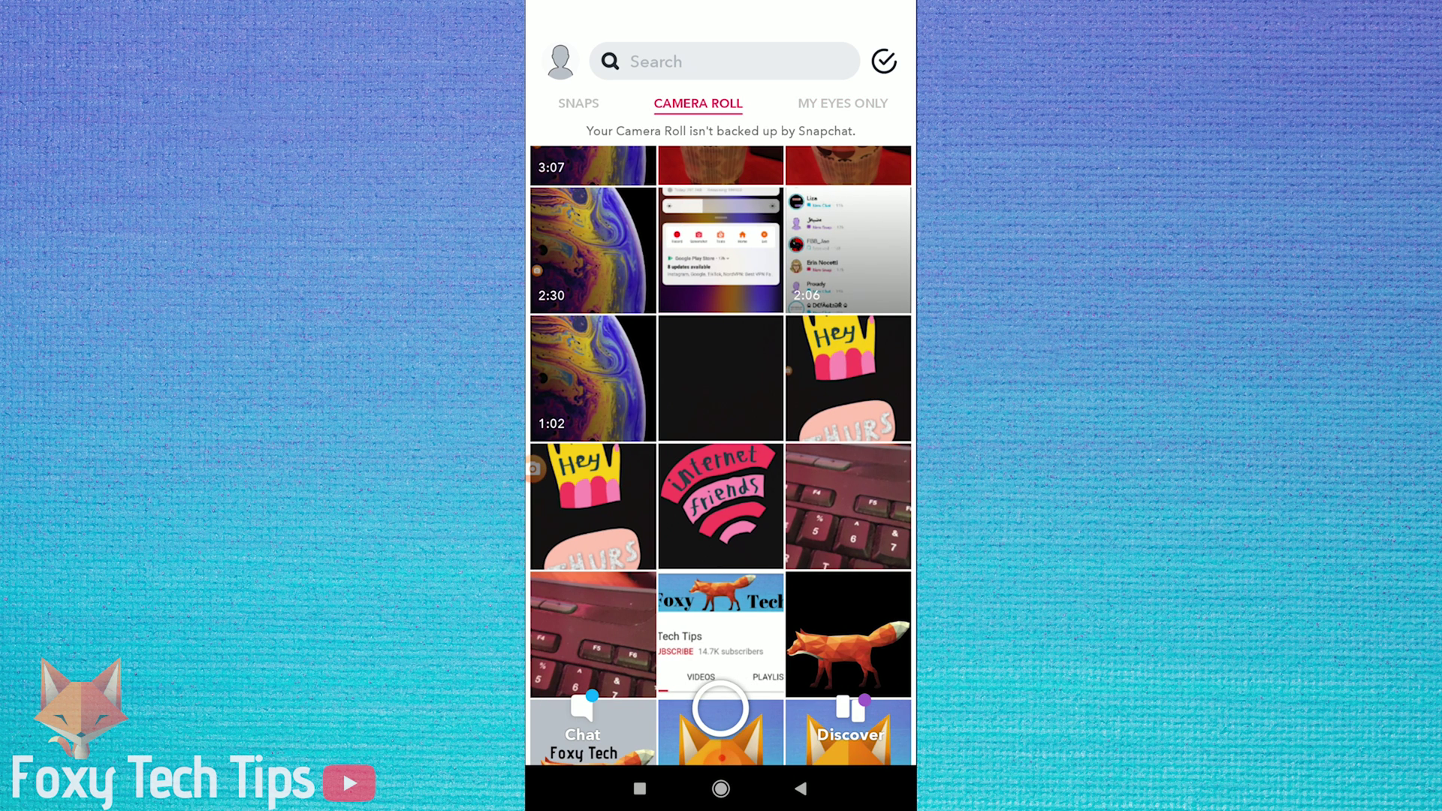
click(842, 102)
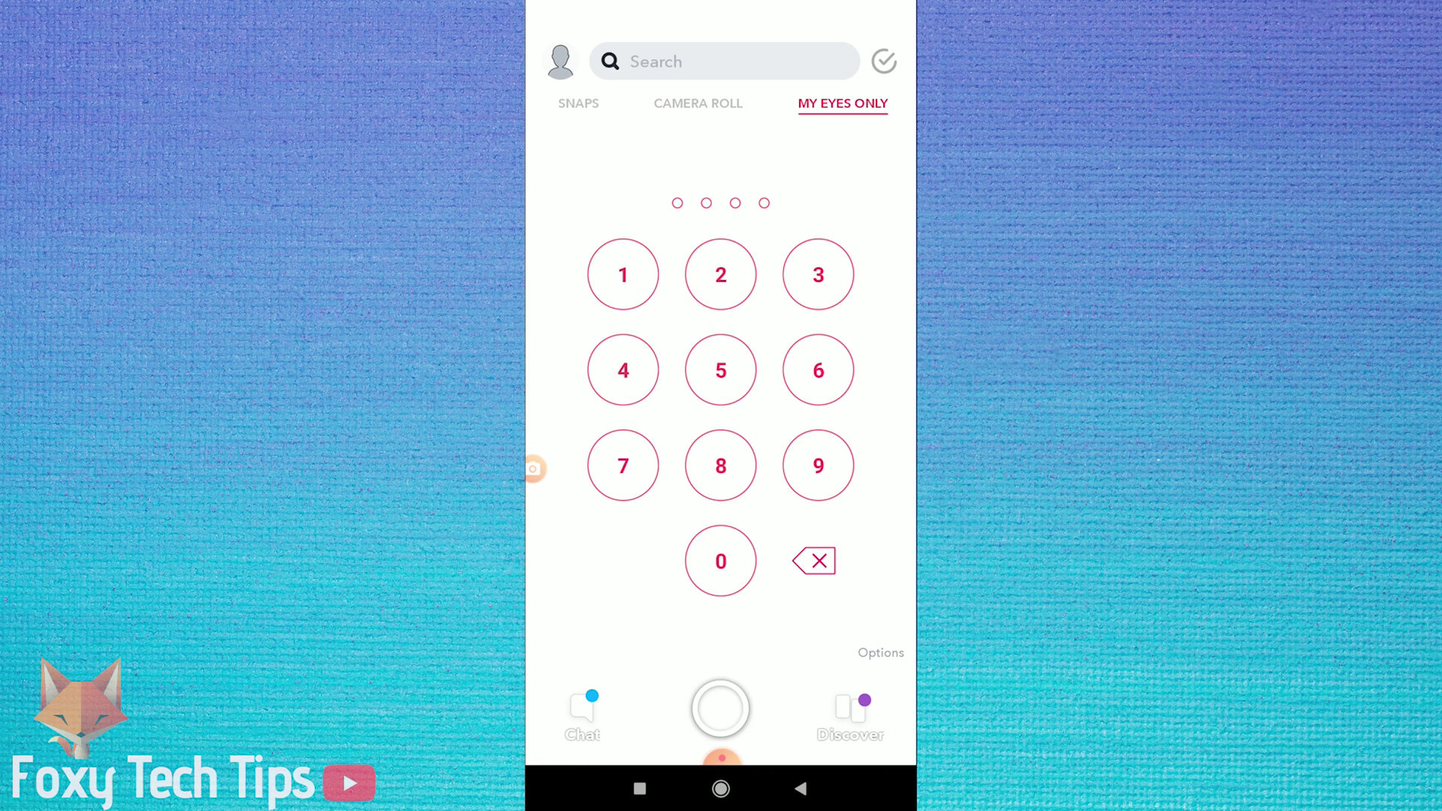
click(623, 371)
click(818, 275)
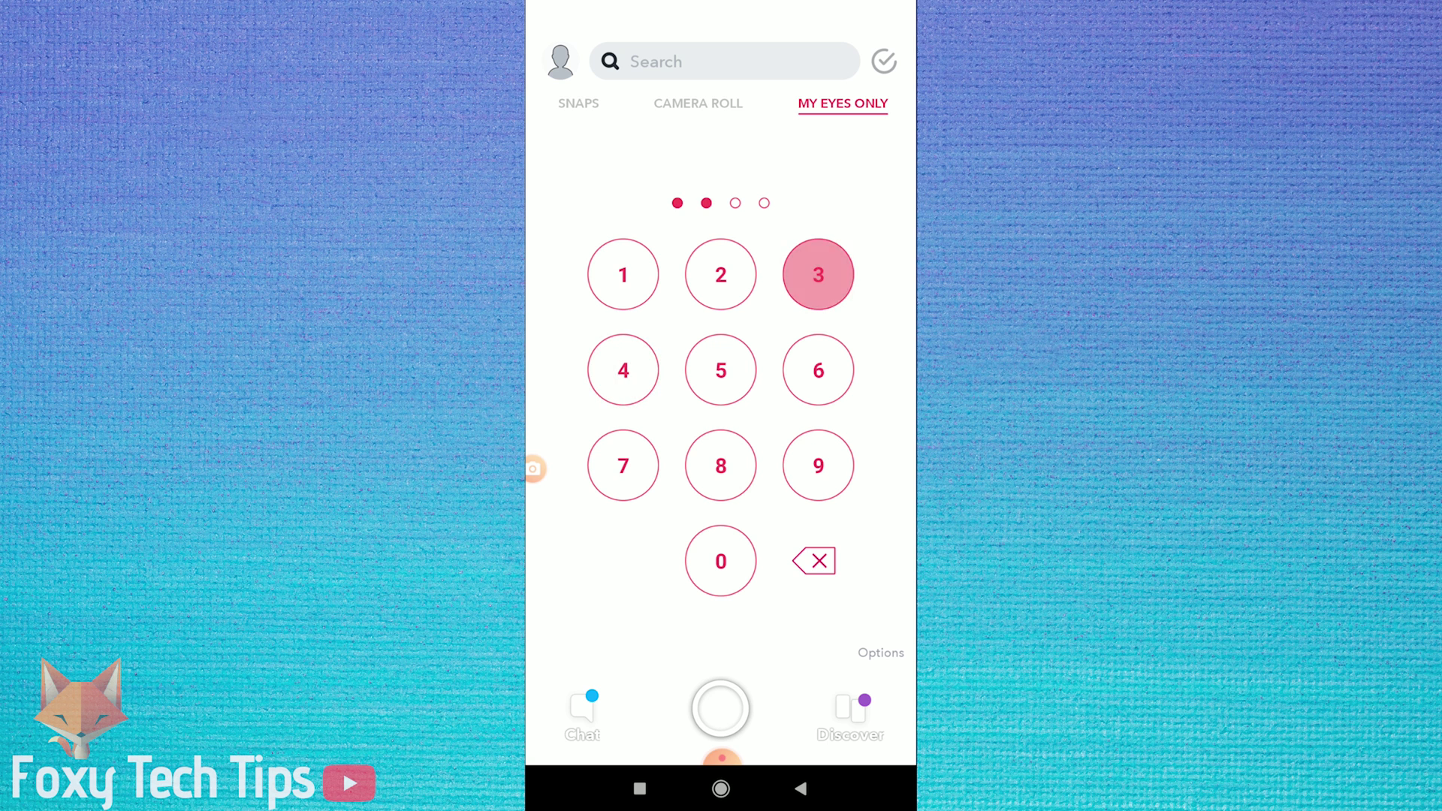
click(720, 275)
click(624, 275)
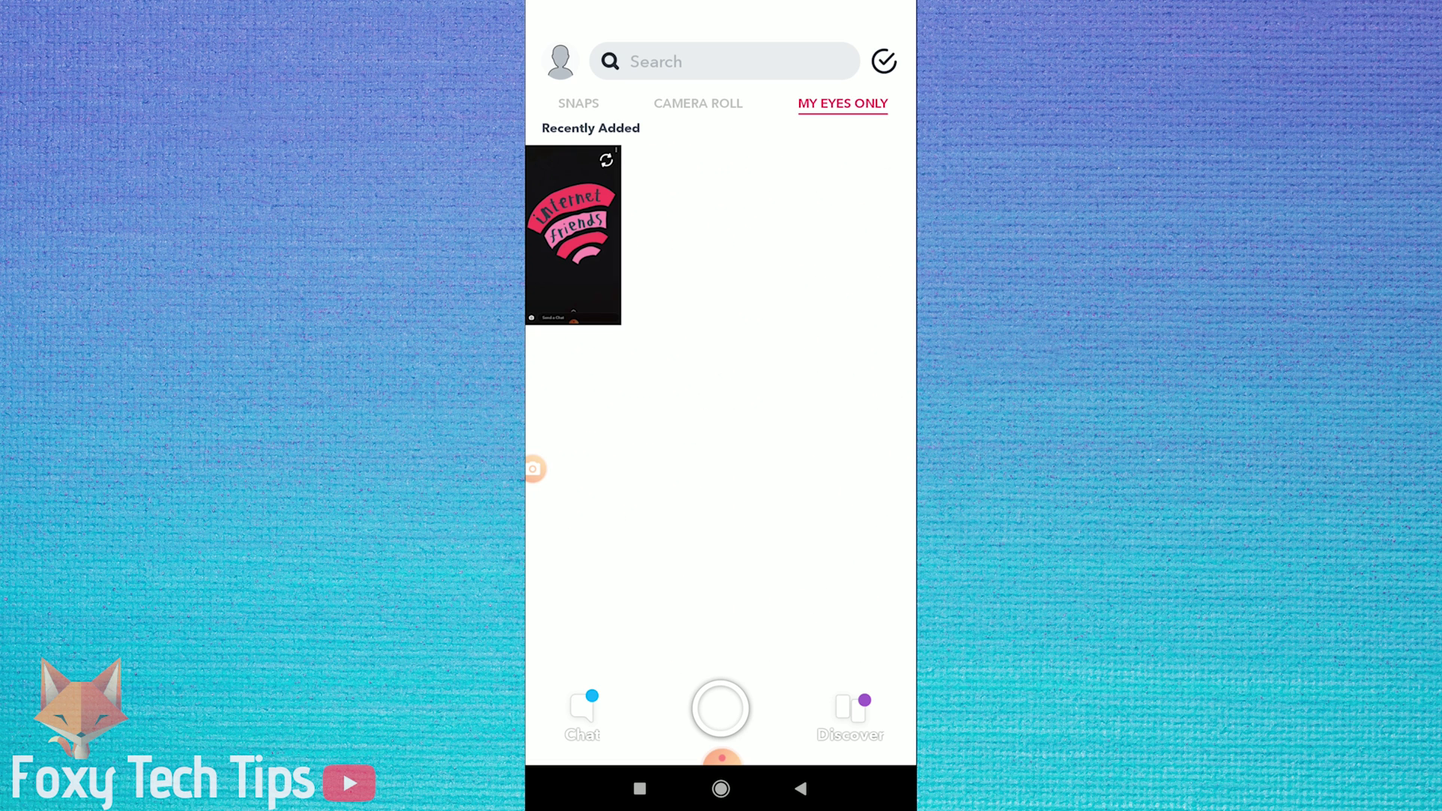